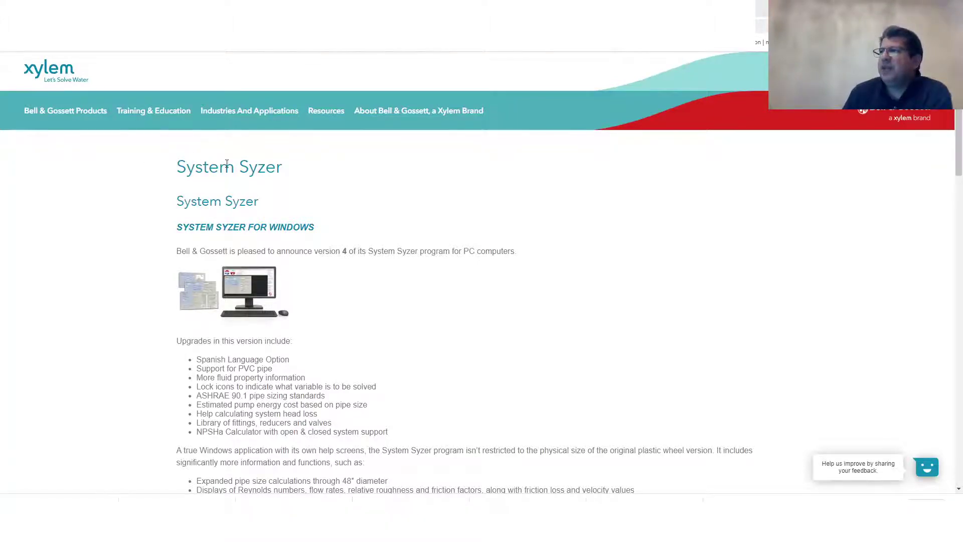
Scroll down the Bell & Gossett System Syzer product page.
scroll(329, 181, "down", 1)
scroll(330, 181, "down", 5)
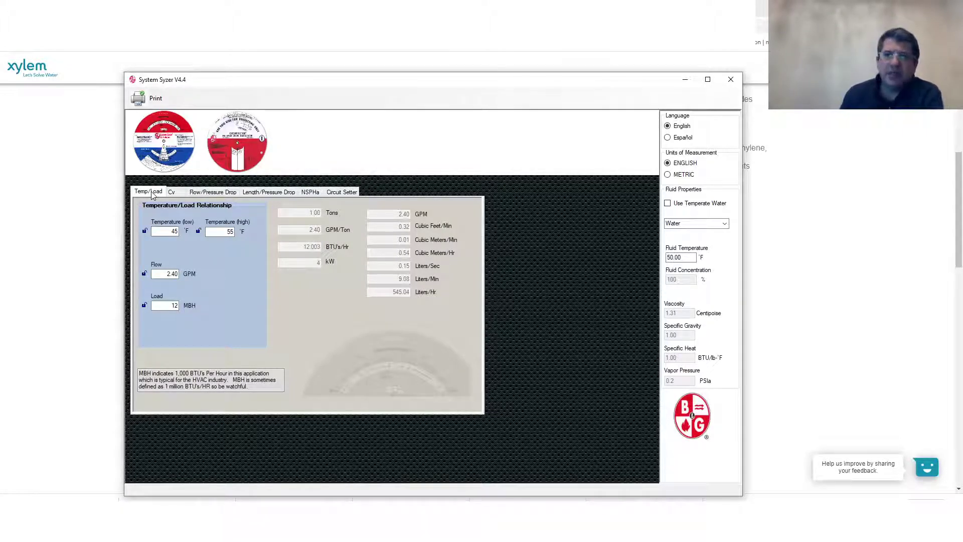
View the Cv, Flow/Pressure Drop, Length/Pressure Drop, NPSHa and Circuit Setter calculators in turn.
left_click(172, 192)
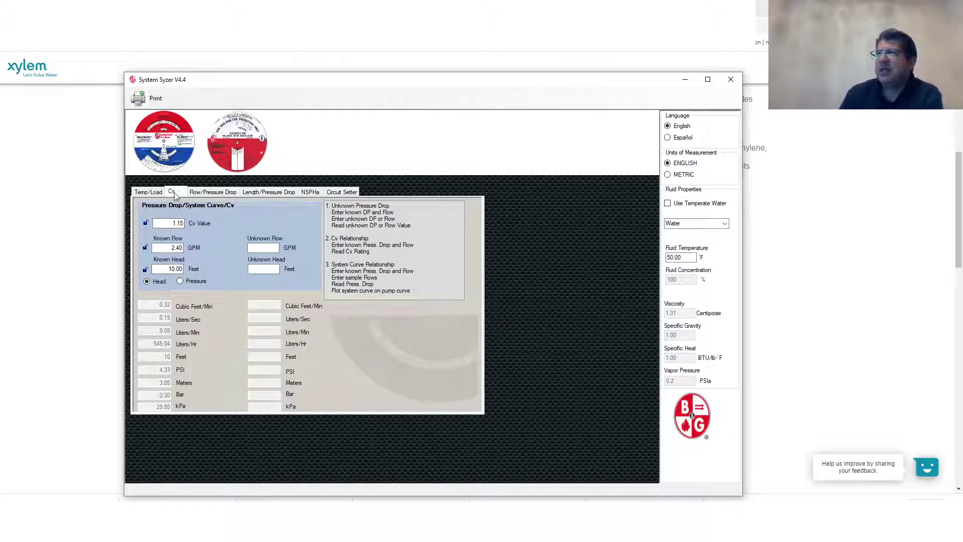
left_click(212, 195)
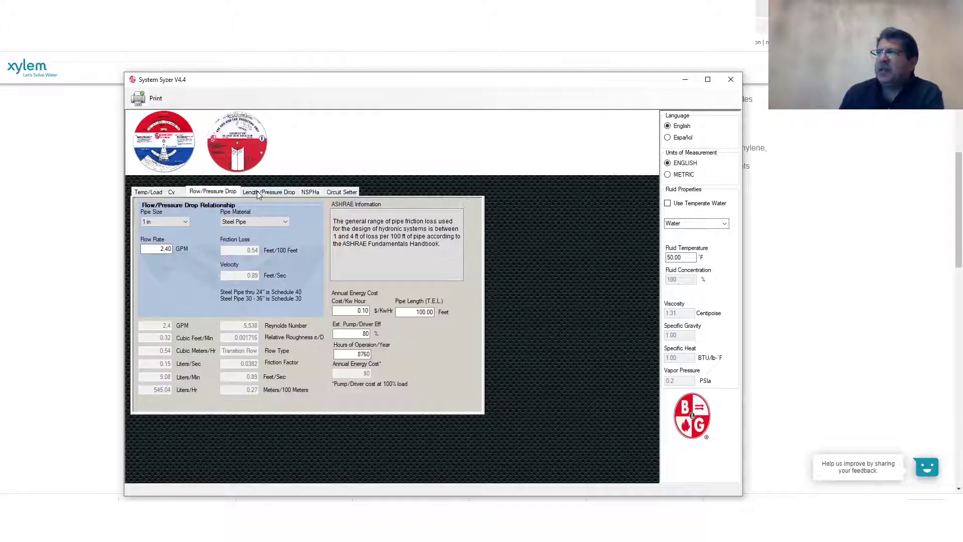
left_click(263, 194)
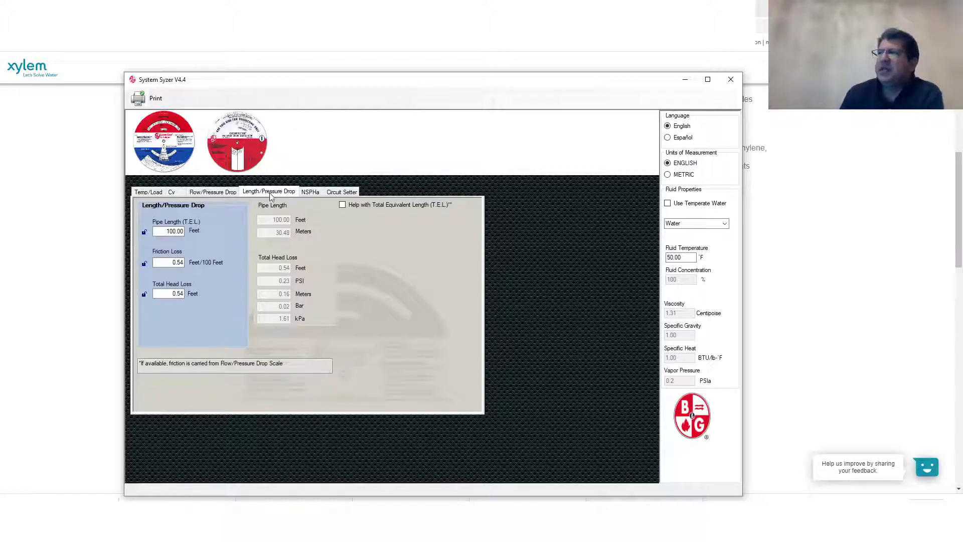
left_click(308, 192)
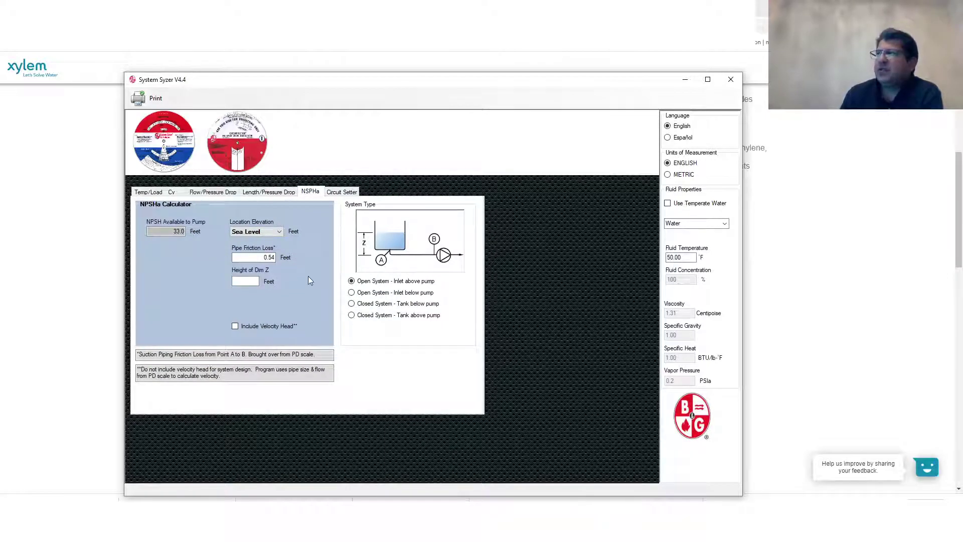
left_click(340, 193)
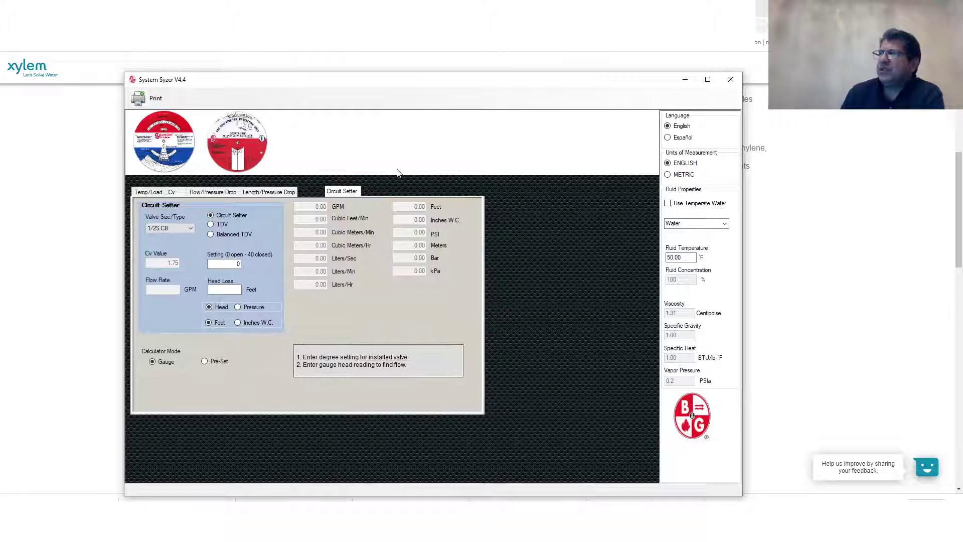
Change the fluid type to Propylene Glycol and check its concentration value.
scroll(763, 221, "up", 1)
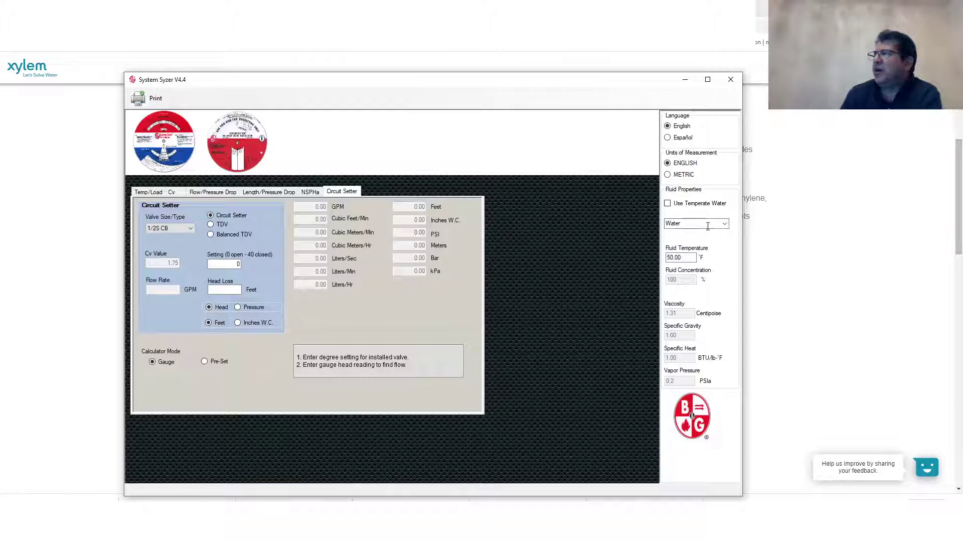
left_click(725, 224)
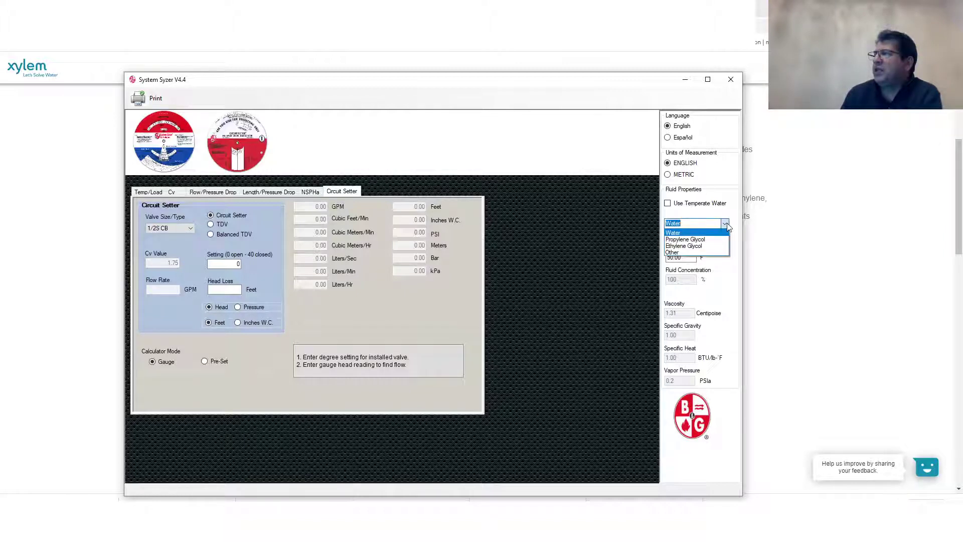
left_click(696, 240)
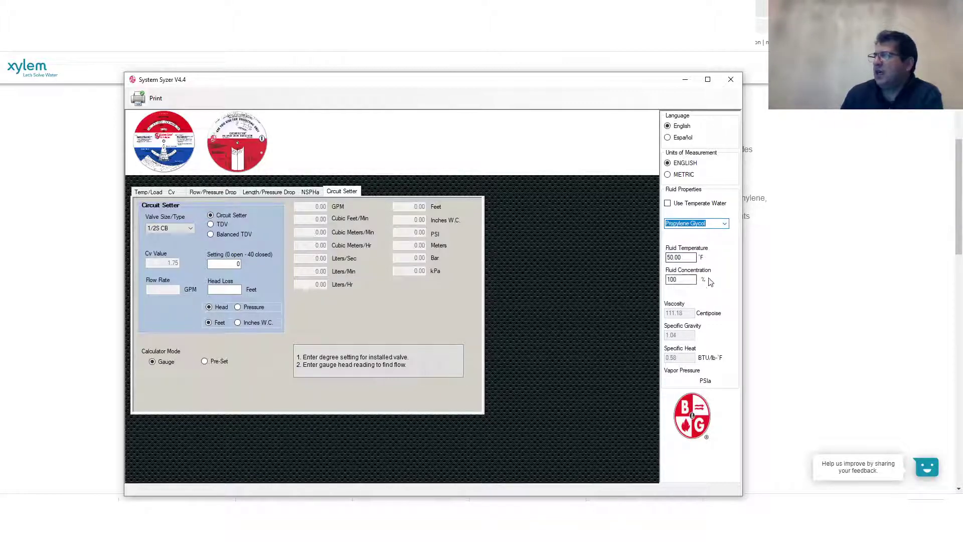
left_click(683, 280)
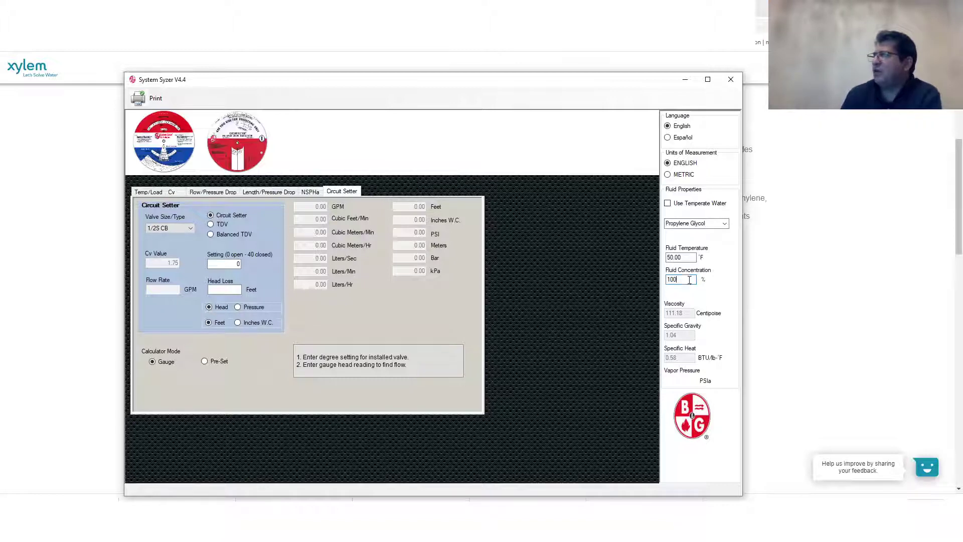
left_click(701, 225)
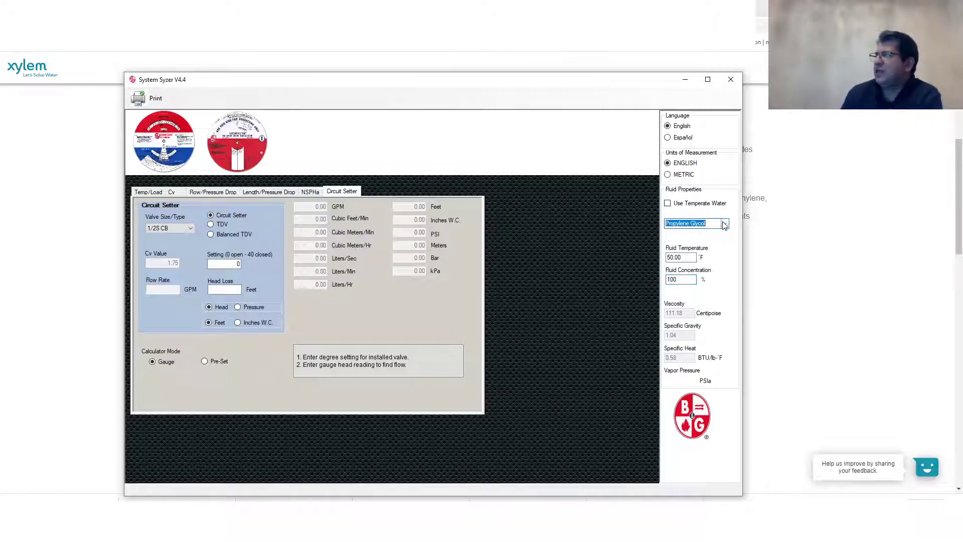
Try Water as the fluid, then settle on Propylene Glycol and return to Temperature/Load.
left_click(724, 225)
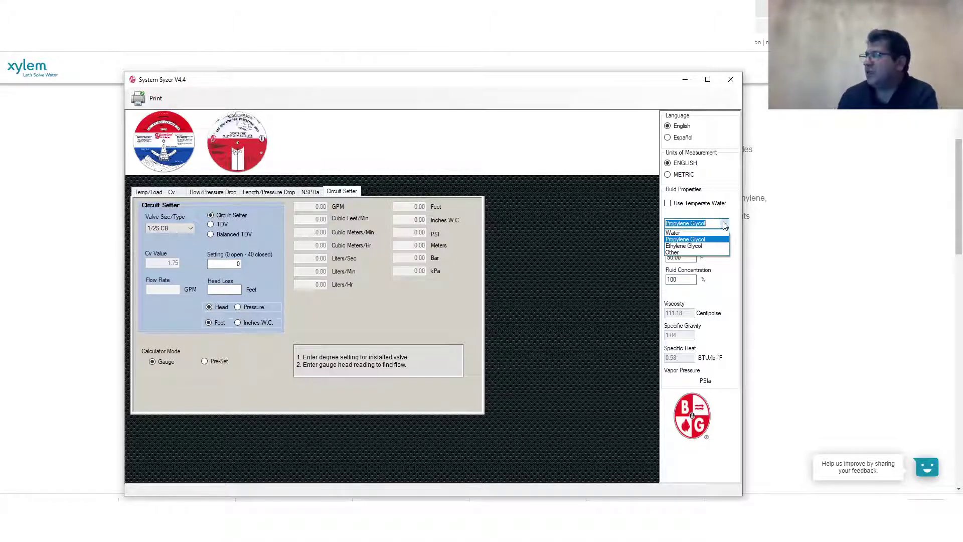
left_click(687, 233)
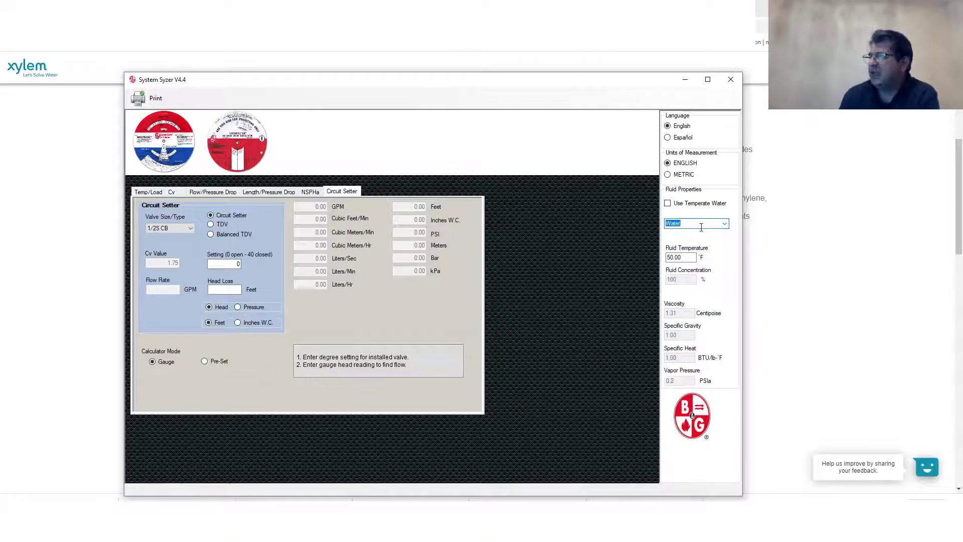
left_click(725, 224)
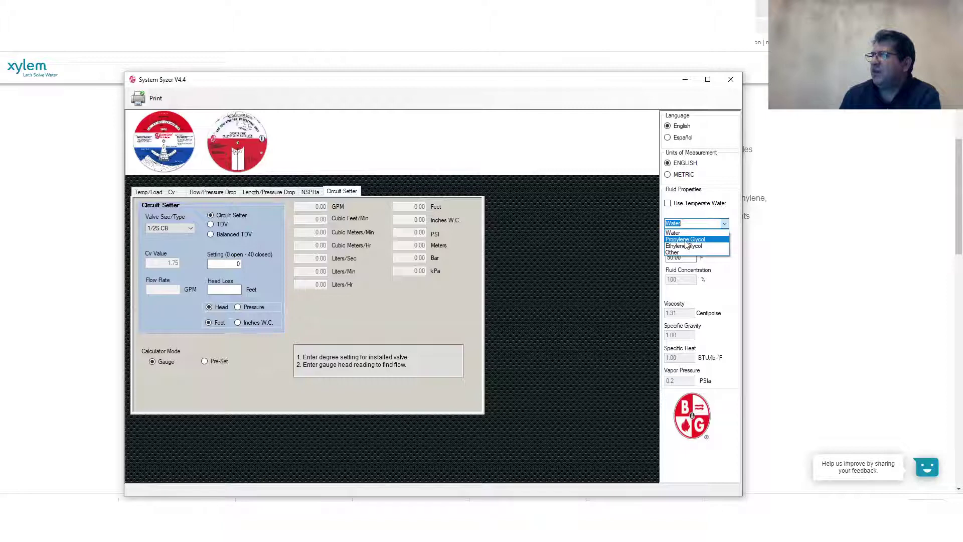
left_click(686, 241)
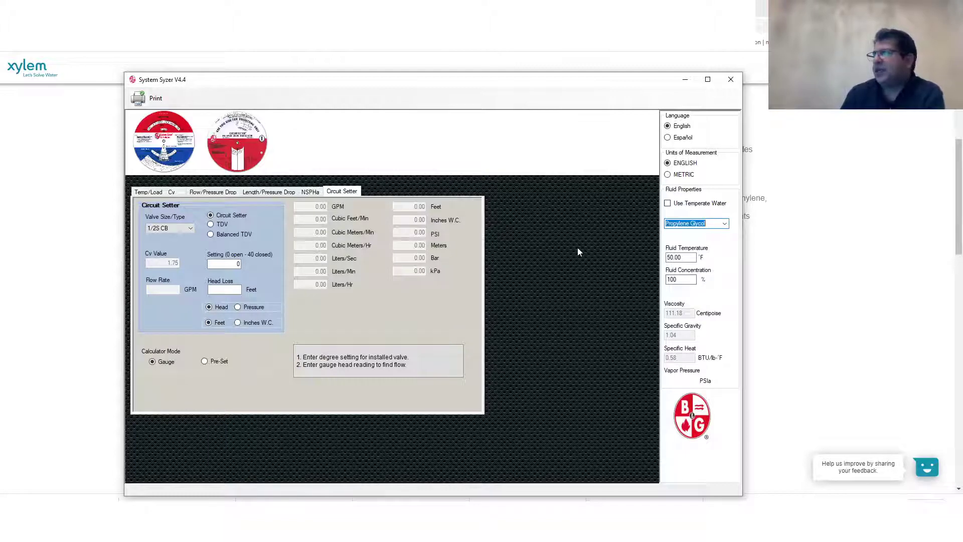
left_click(161, 193)
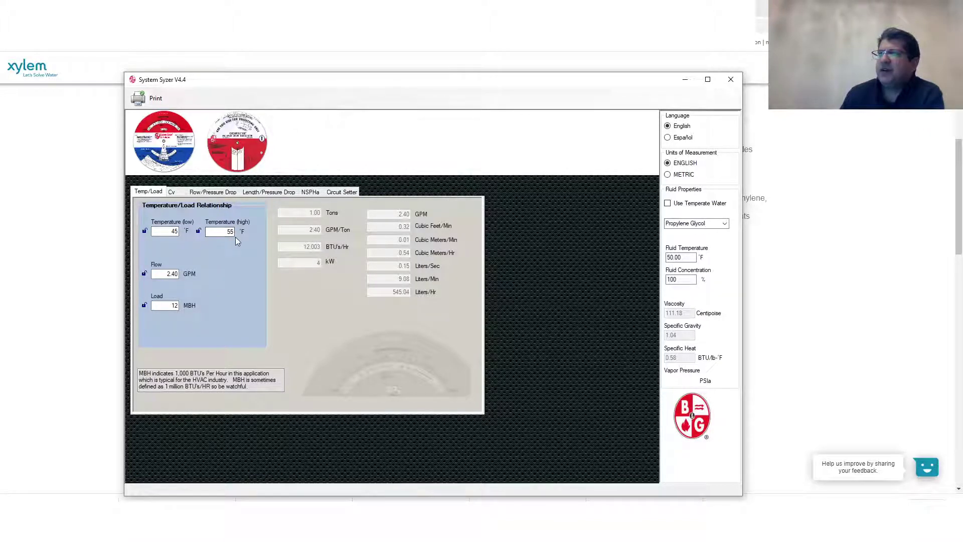
Select the 2.40 GPM Flow value, then move into the Load field.
double_click(170, 273)
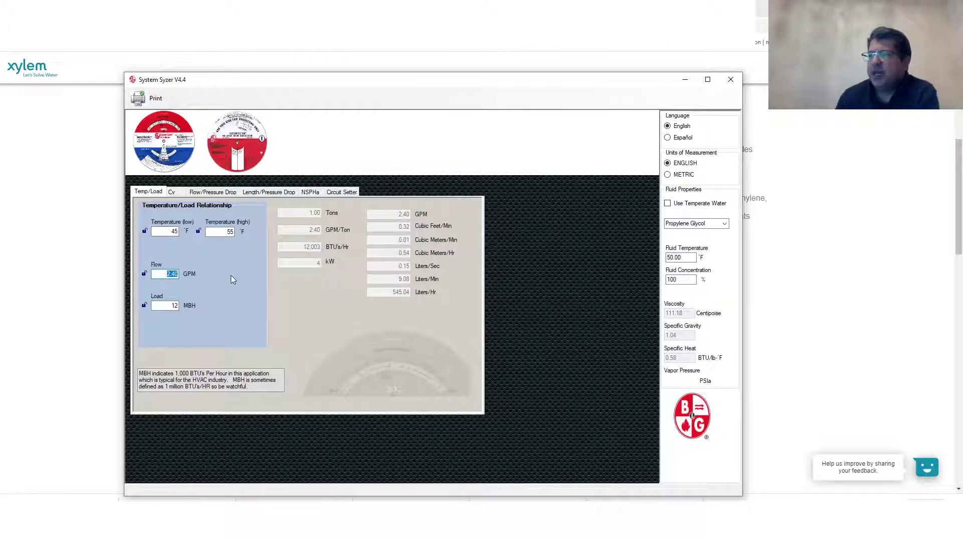
left_click(164, 306)
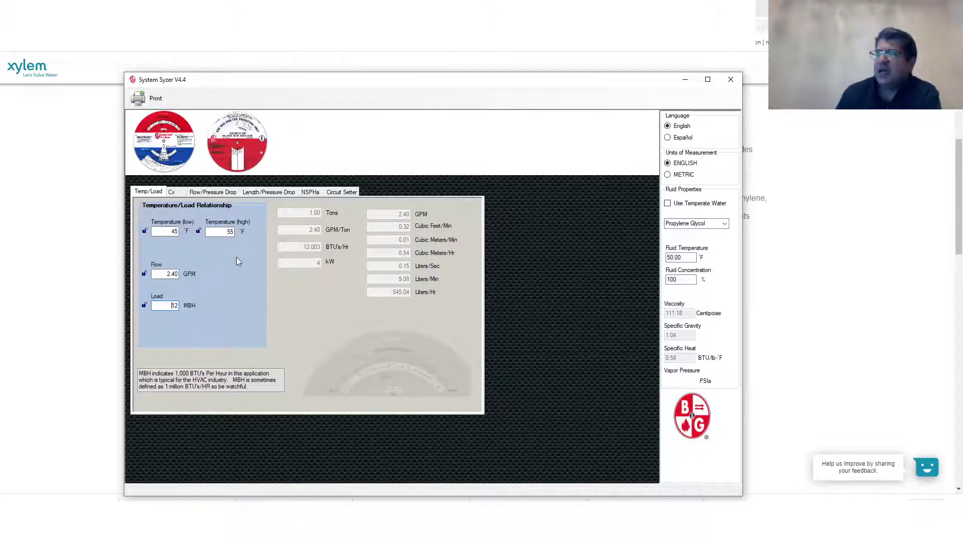
Enter a 100 MBH load (33.16 GPM) and view the resulting Cv of 15.63.
left_click_drag(160, 308, 191, 308)
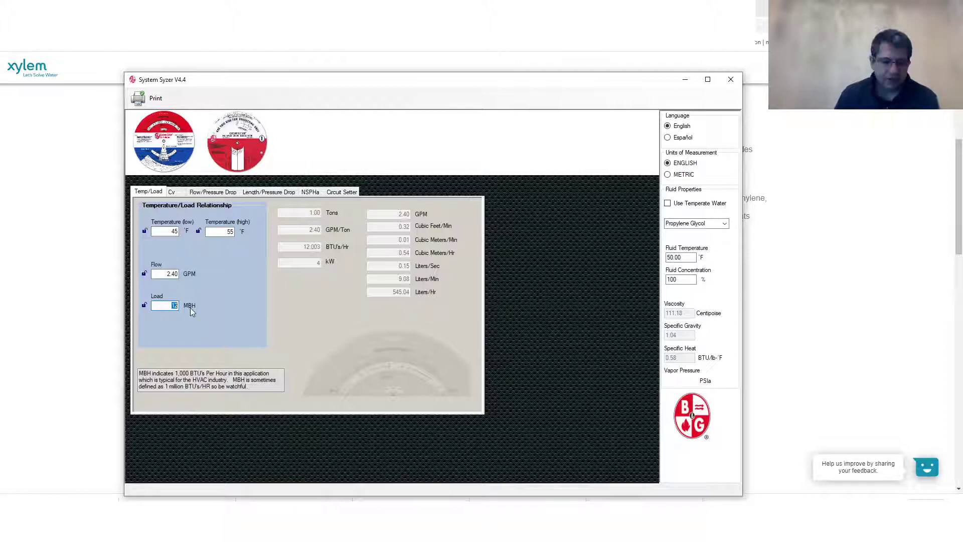
type("100")
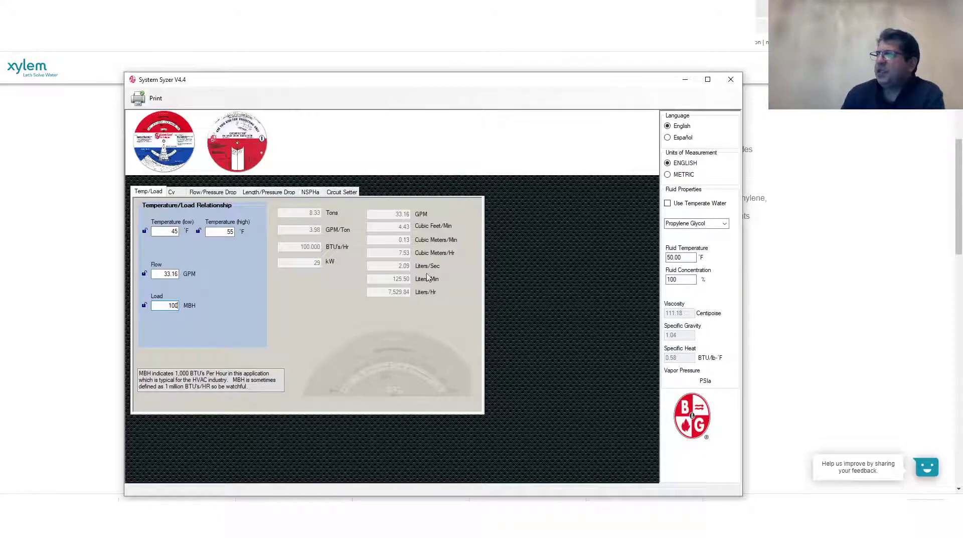
left_click(174, 194)
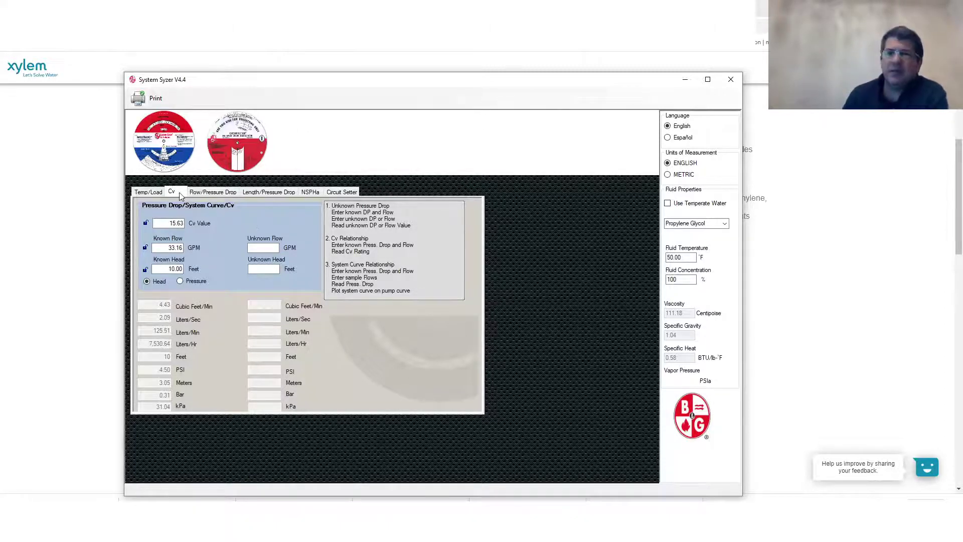
Show the Flow/Pressure Drop calculation for 33.16 GPM in 1 in steel pipe.
left_click(213, 193)
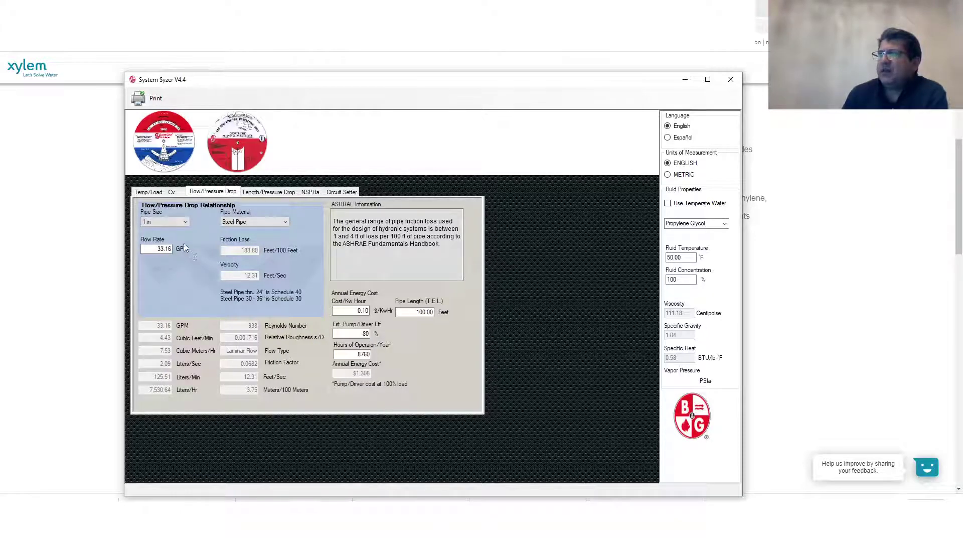
left_click(174, 221)
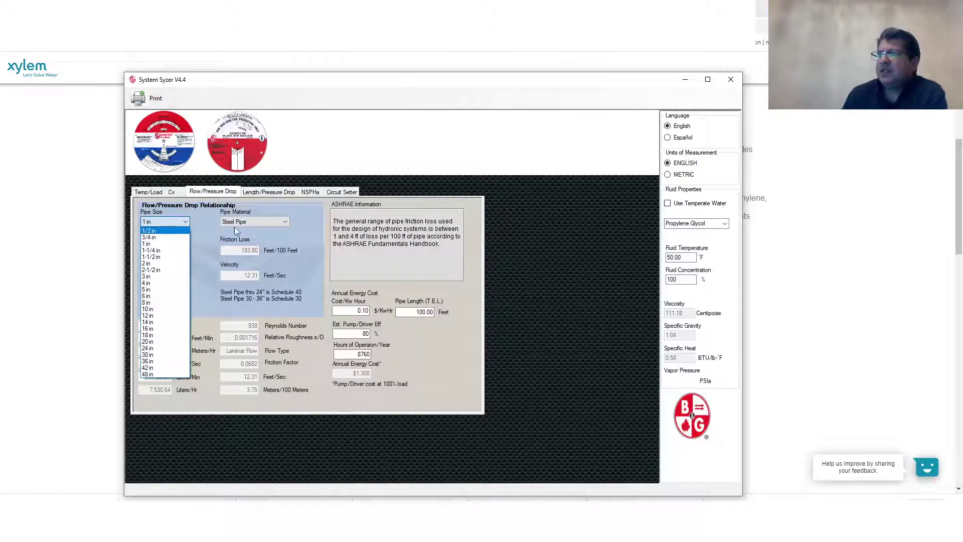
left_click(249, 222)
left_click(258, 222)
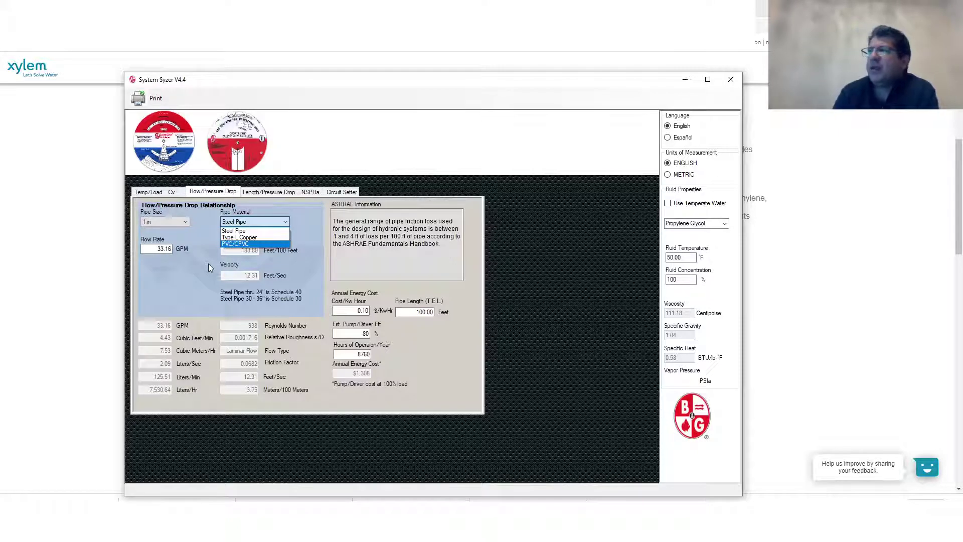
left_click(186, 221)
left_click(185, 221)
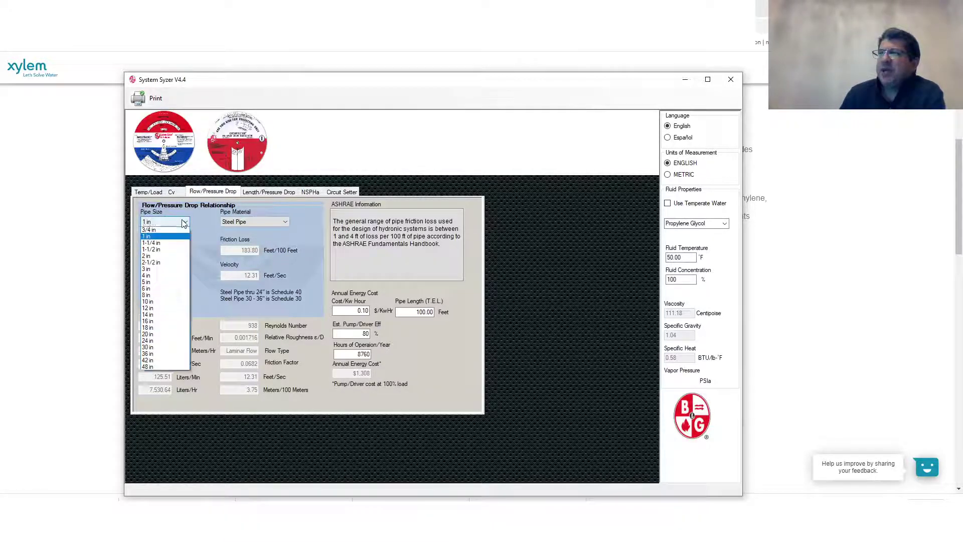
left_click(185, 221)
left_click(154, 248)
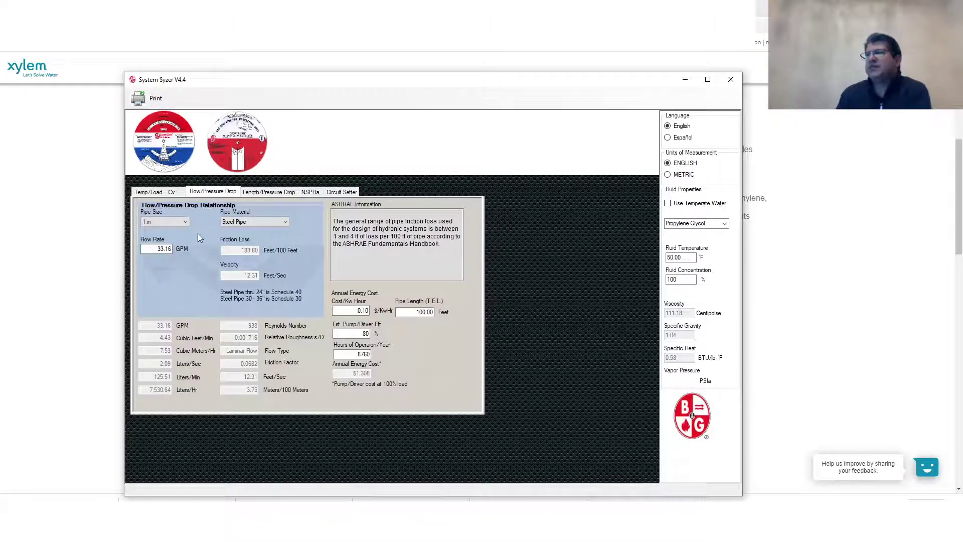
double_click(160, 250)
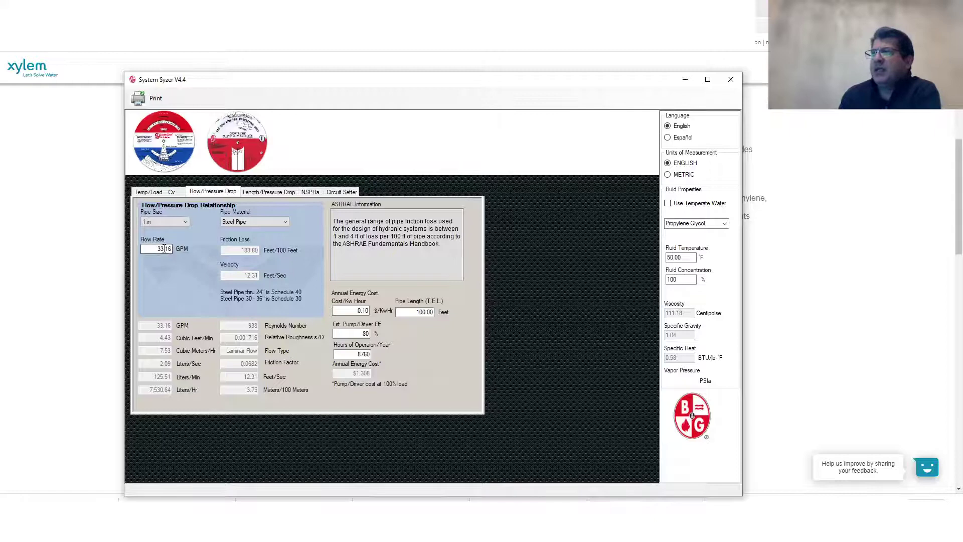
left_click(148, 192)
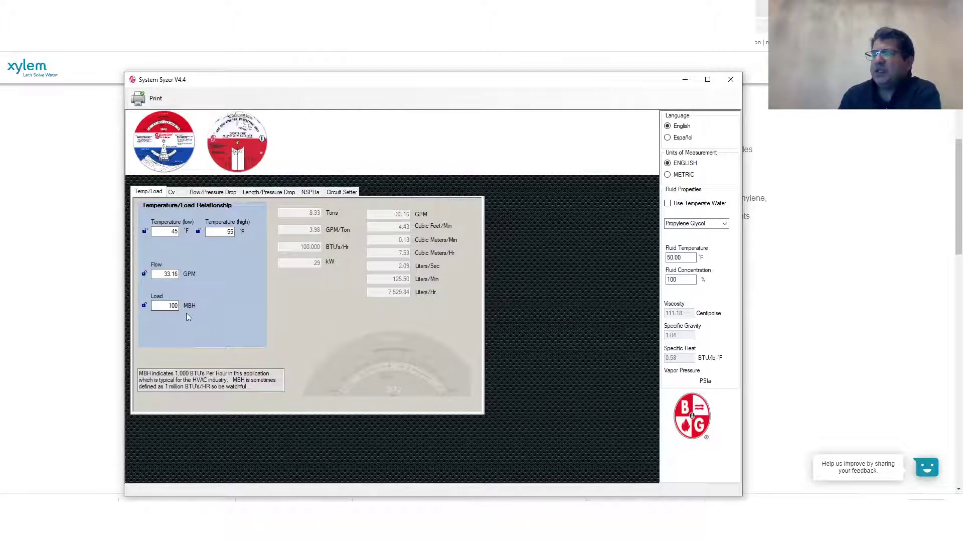
left_click(212, 193)
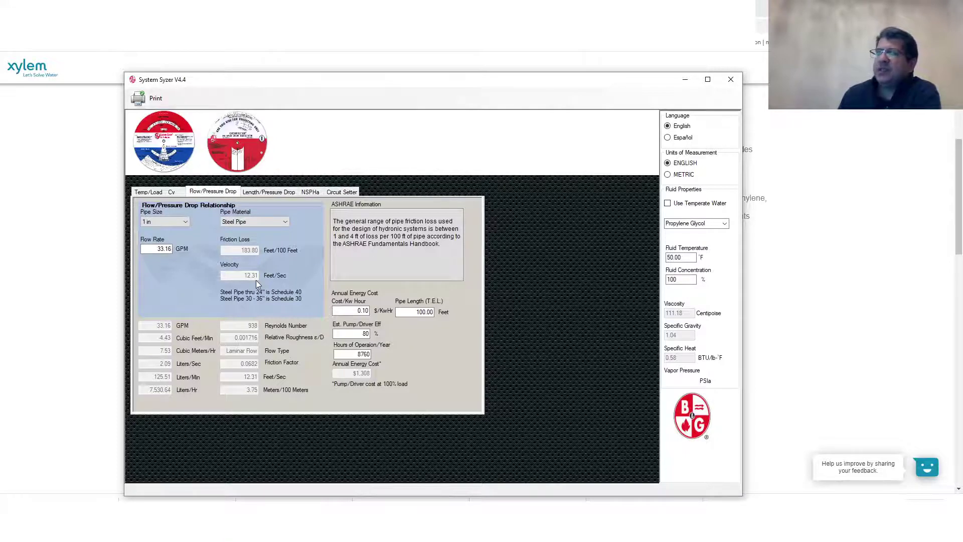
Compare 2 in and 1-1/2 in steel pipe, settling on 2 in (12.16 ft/100 ft, 3.17 ft/s).
left_click(182, 223)
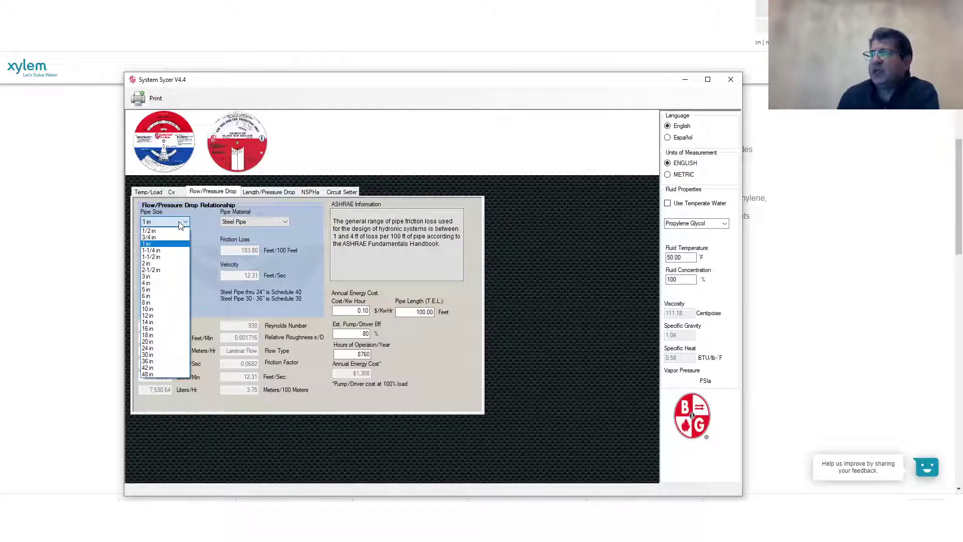
left_click(161, 263)
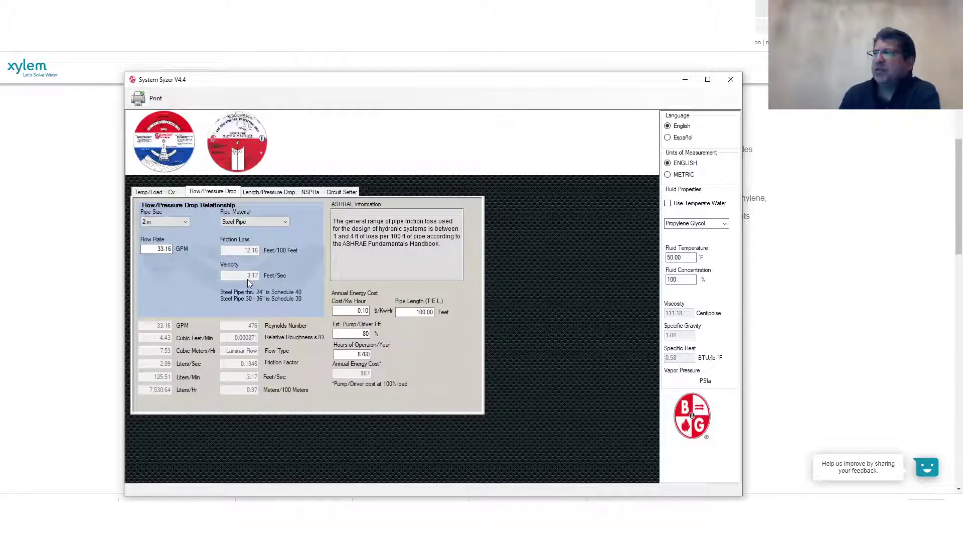
left_click(173, 225)
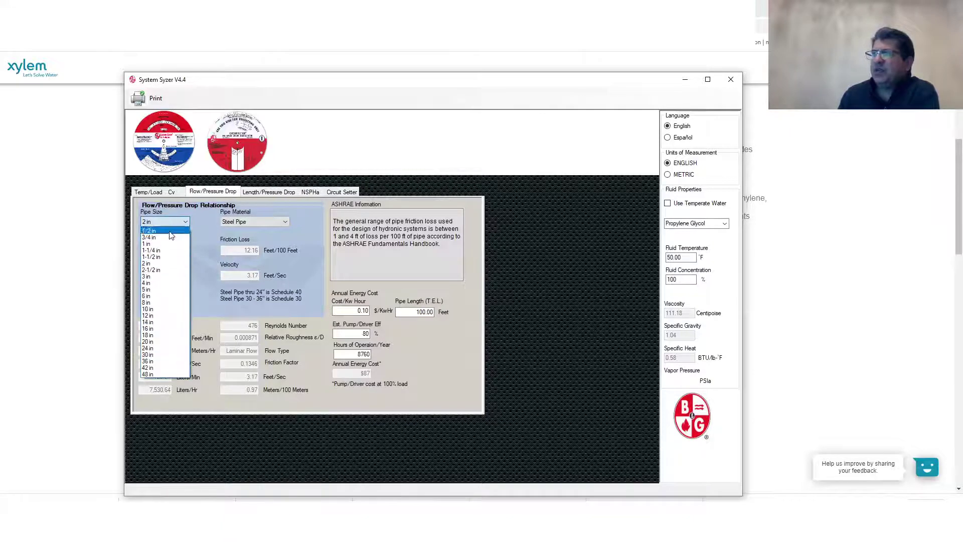
left_click(158, 257)
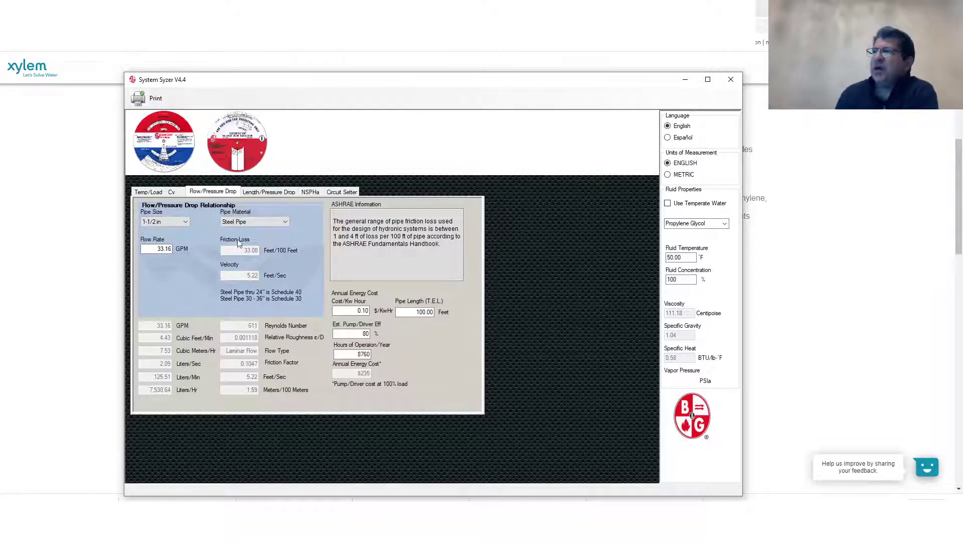
left_click(178, 221)
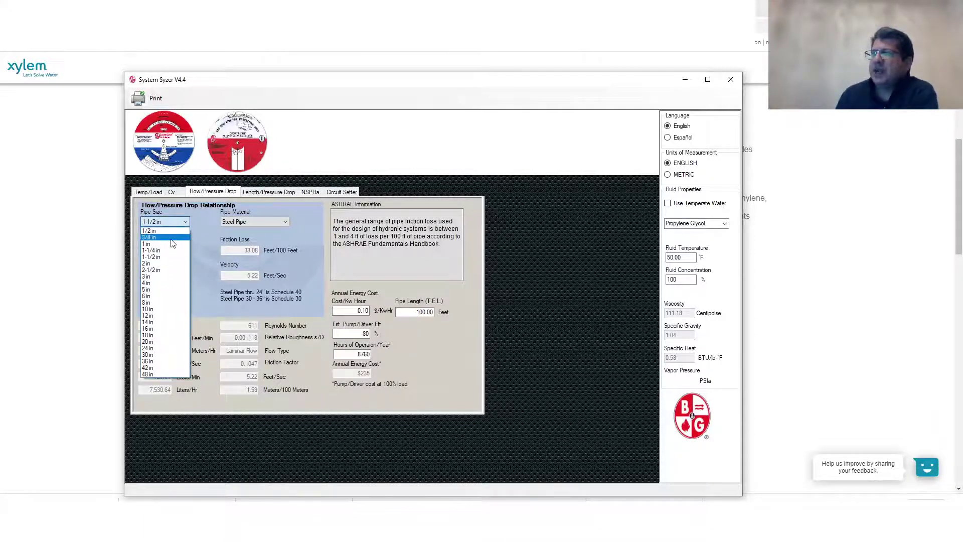
left_click(157, 265)
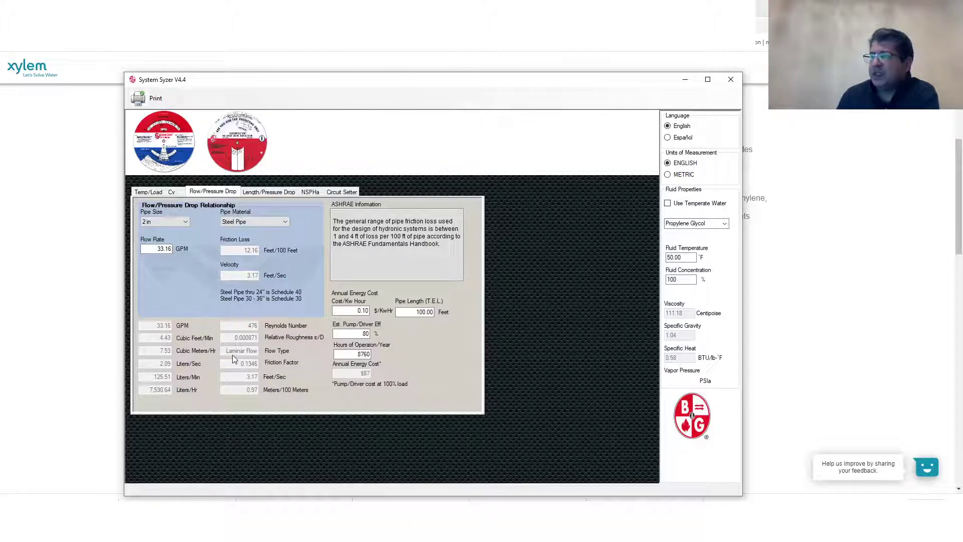
Use 1-1/2 in pipe and enter an 800 ft pipe length in Length/Pressure Drop.
left_click(269, 192)
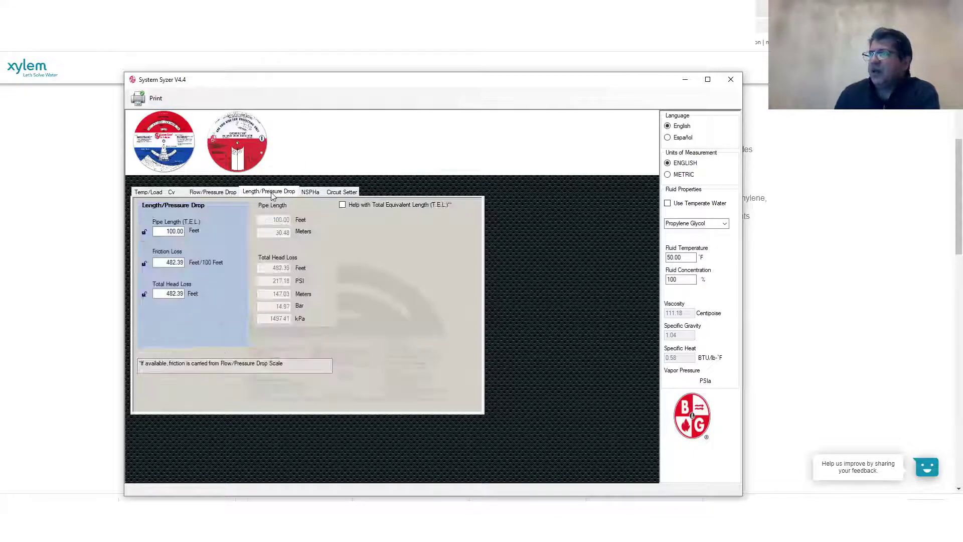
left_click(216, 191)
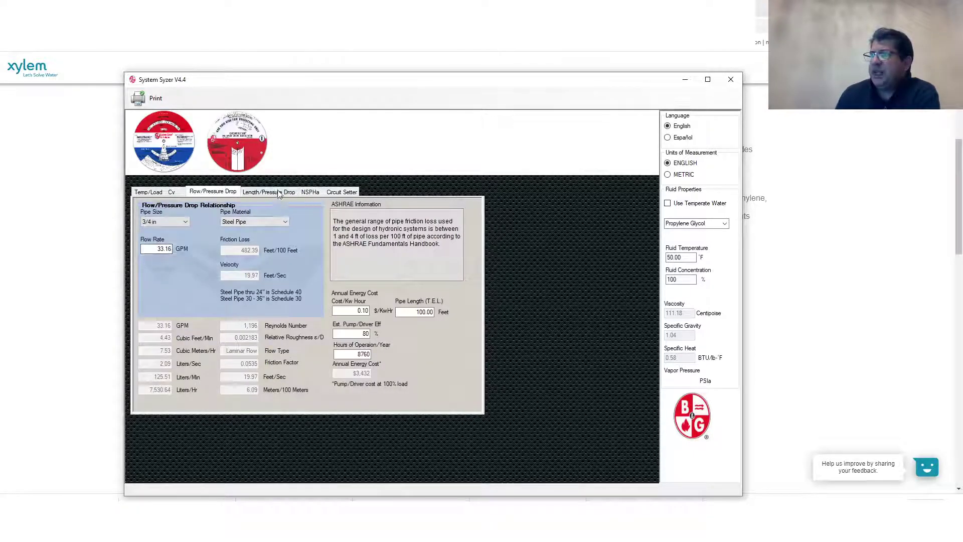
left_click(175, 221)
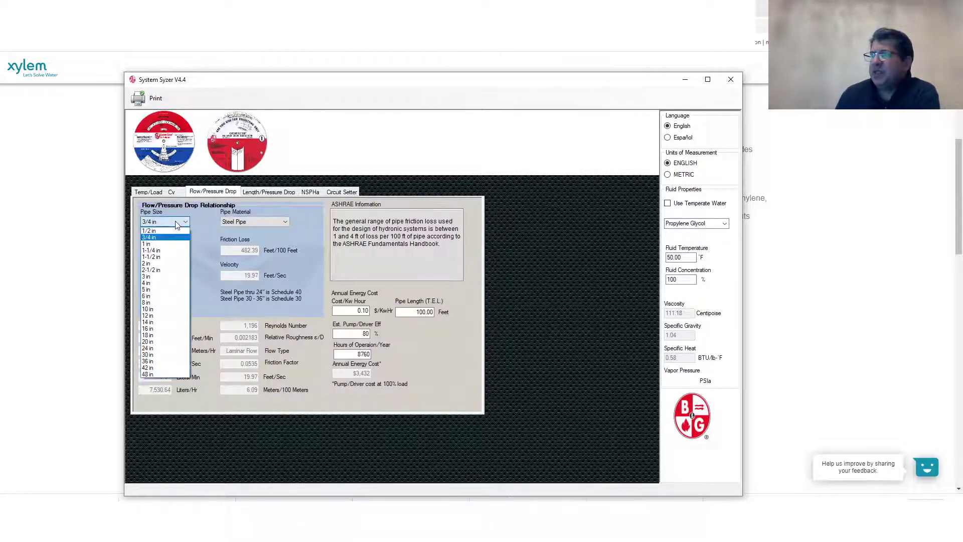
left_click(153, 257)
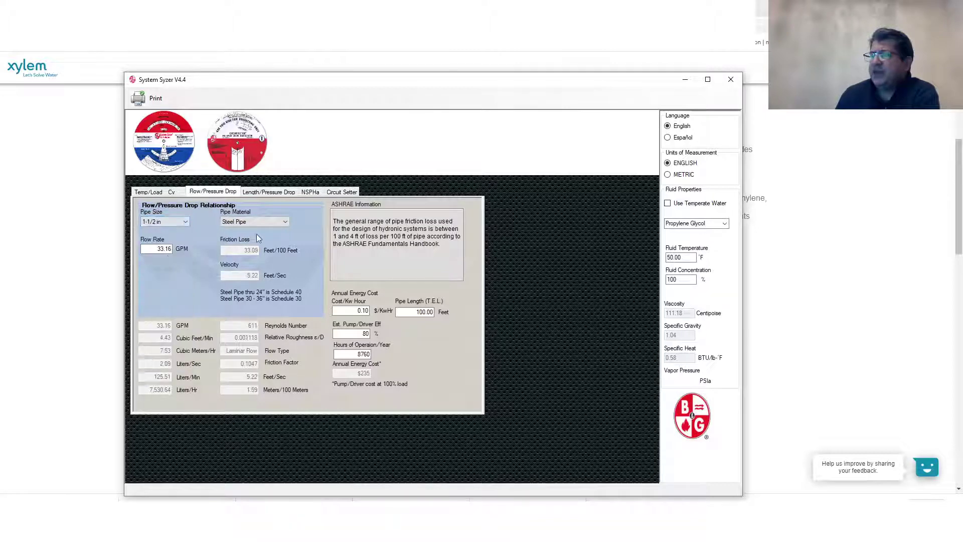
left_click(265, 194)
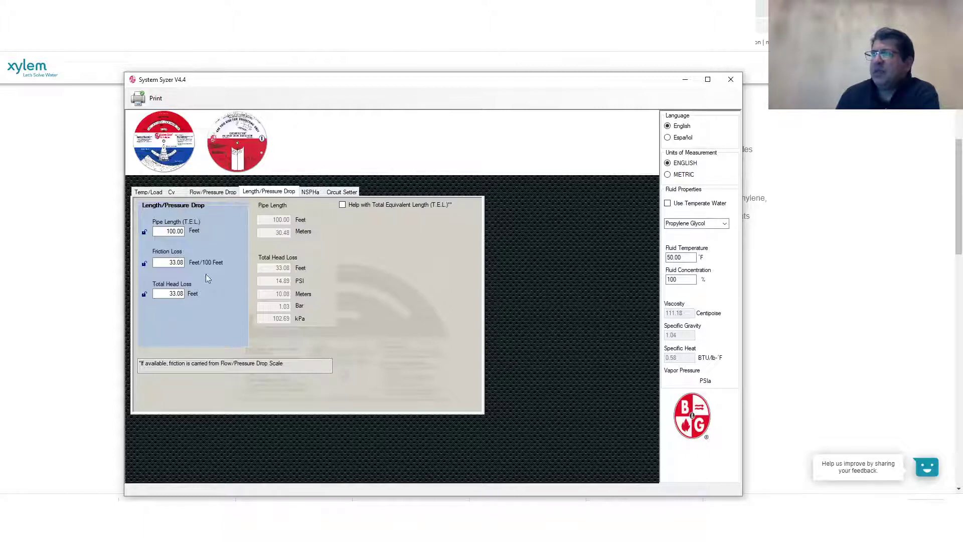
left_click_drag(161, 229, 195, 218)
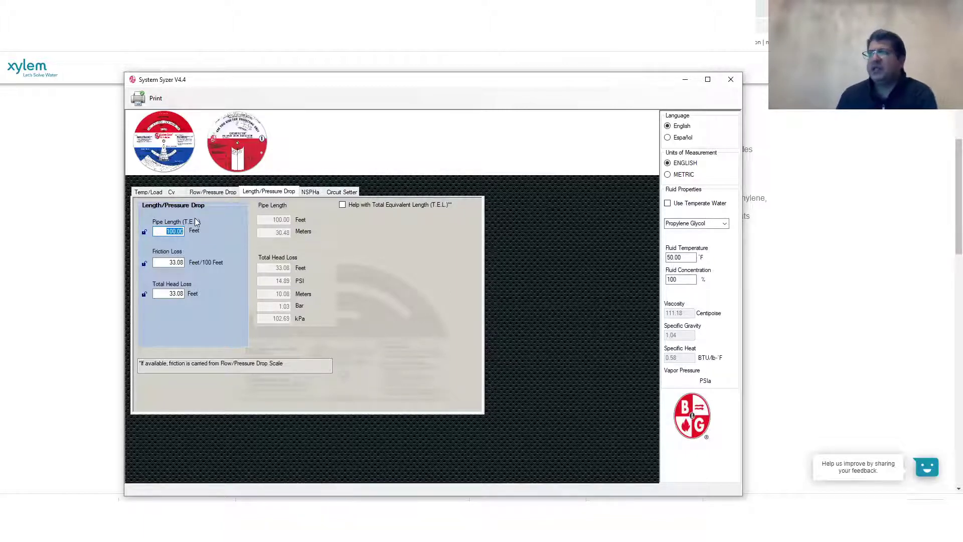
type("800")
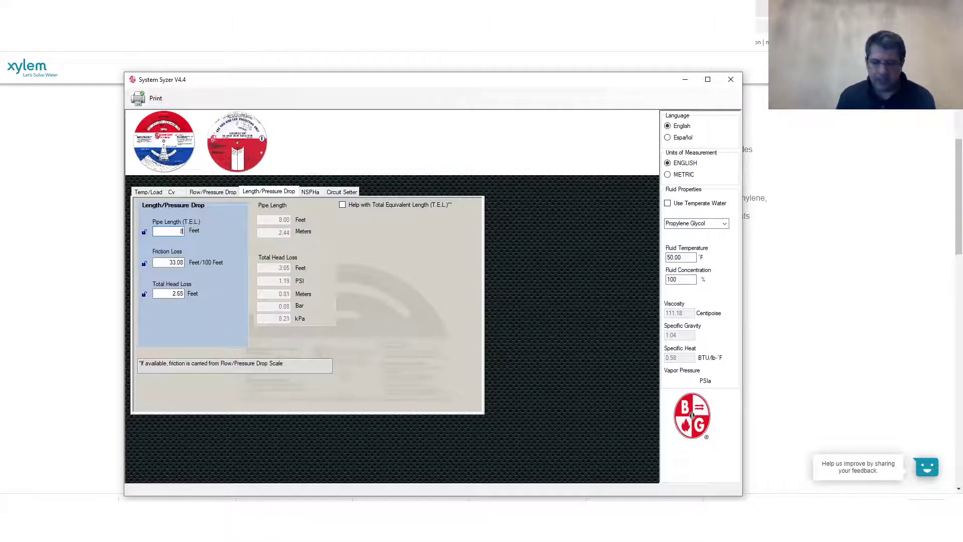